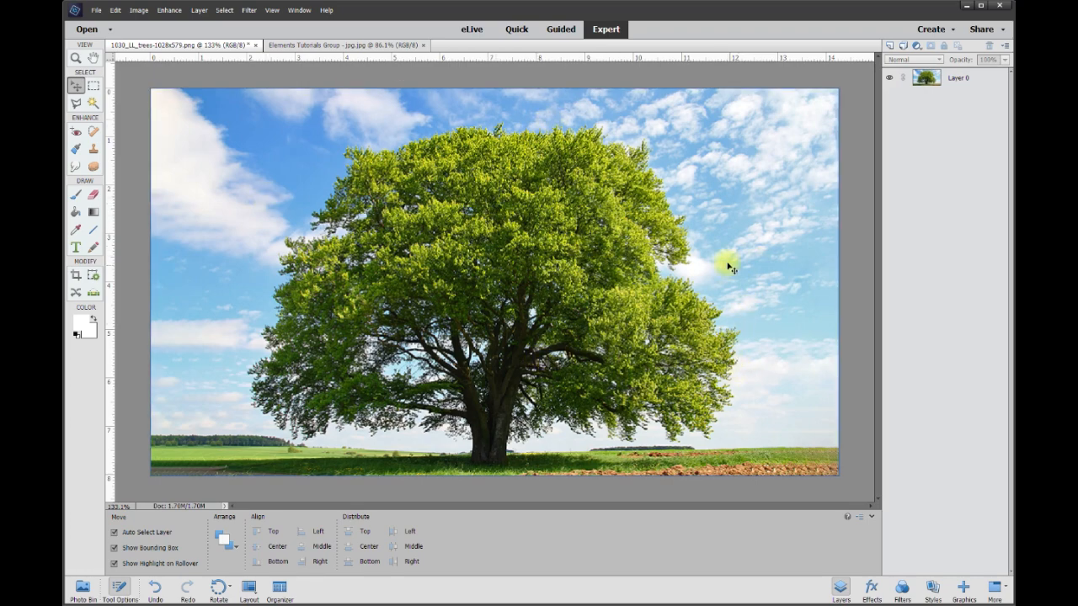
scroll(346, 243, "up", 9)
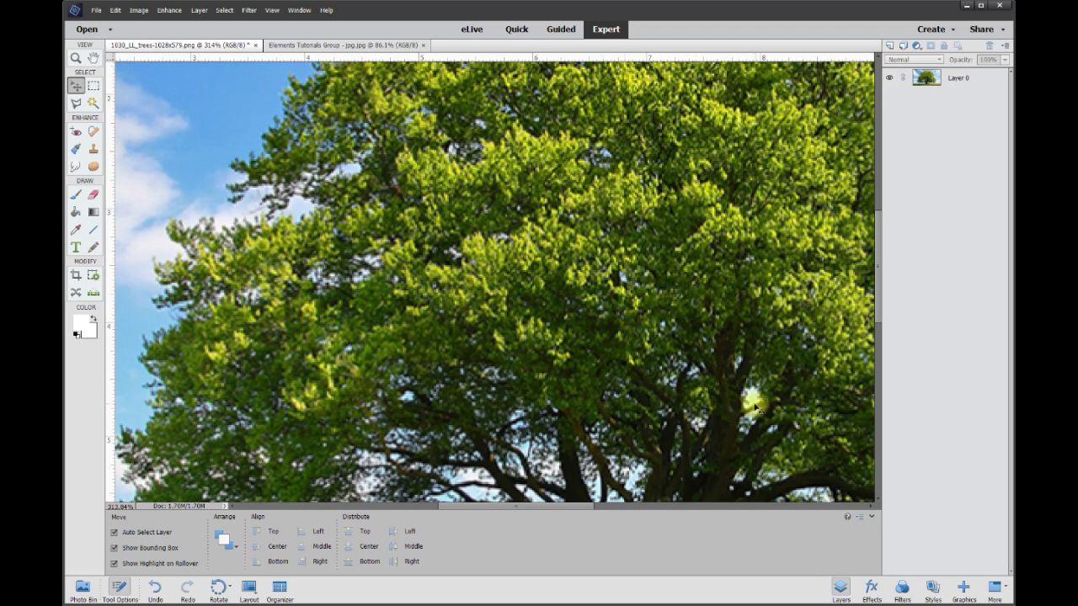
scroll(738, 416, "down", 6)
scroll(566, 354, "up", 3)
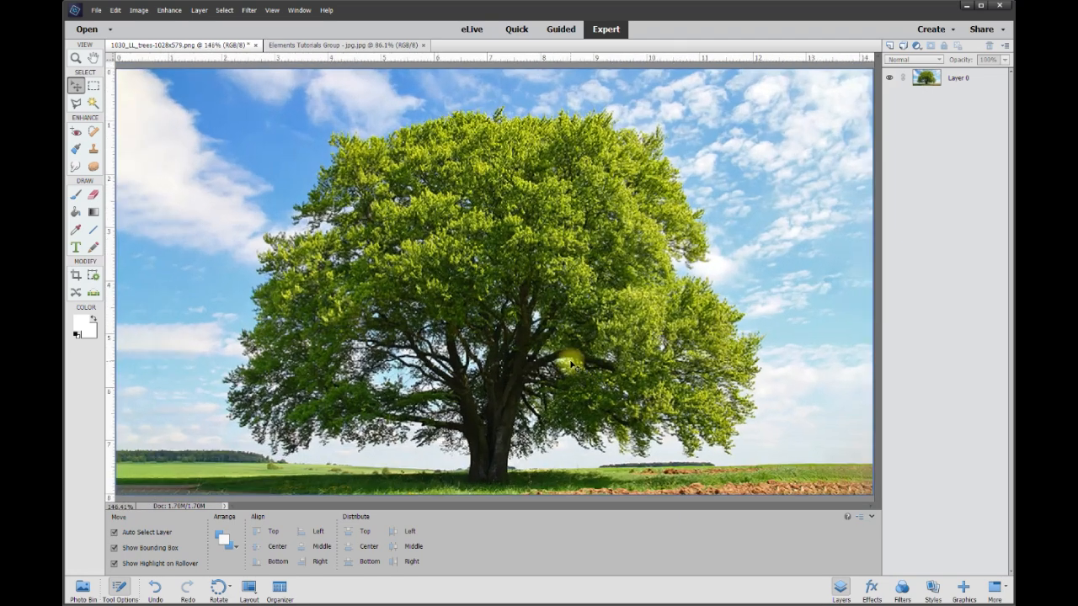
scroll(566, 354, "down", 1)
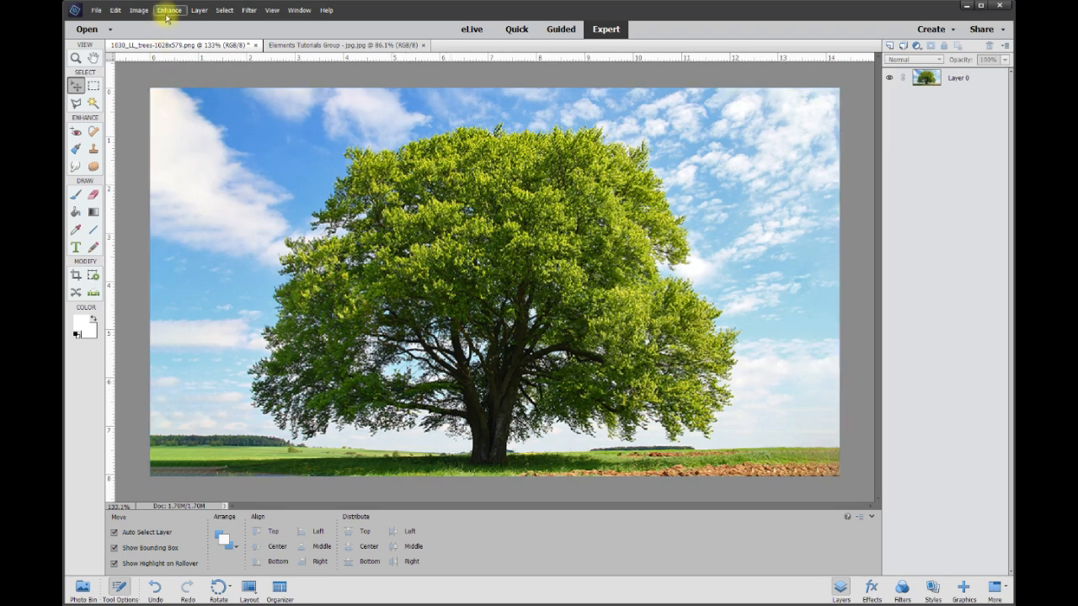
Start Replace Color on the tree layer and choose white as the result colour.
left_click(966, 82)
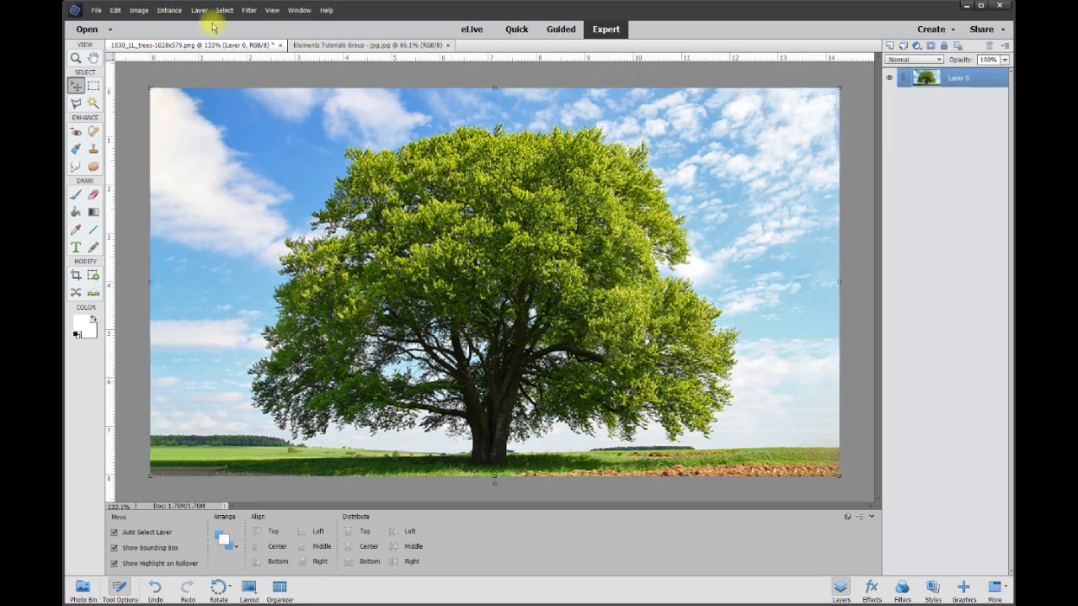
left_click(165, 11)
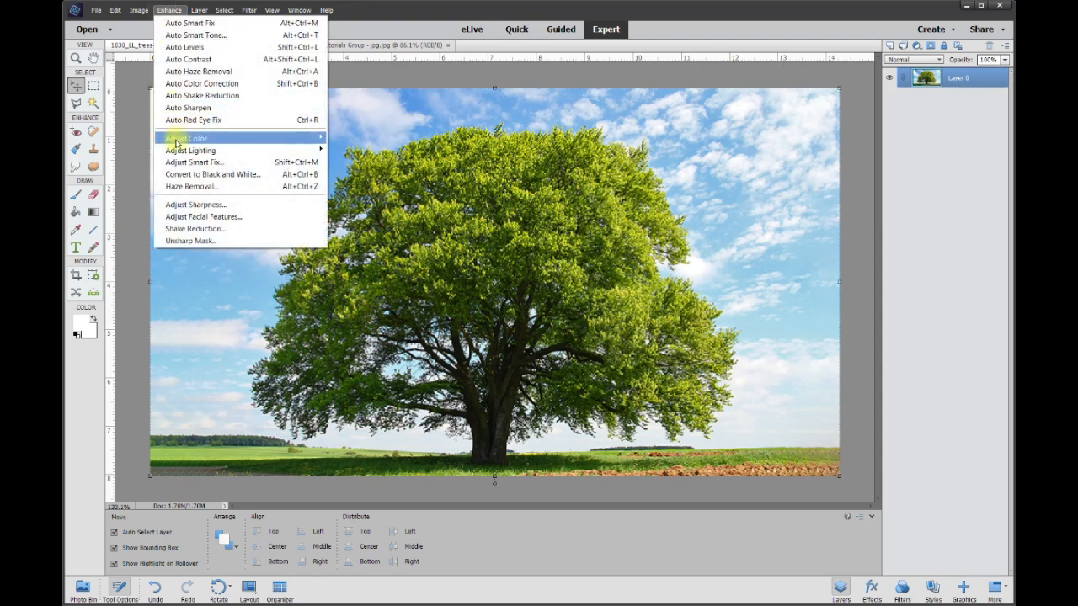
mouse_move(176, 138)
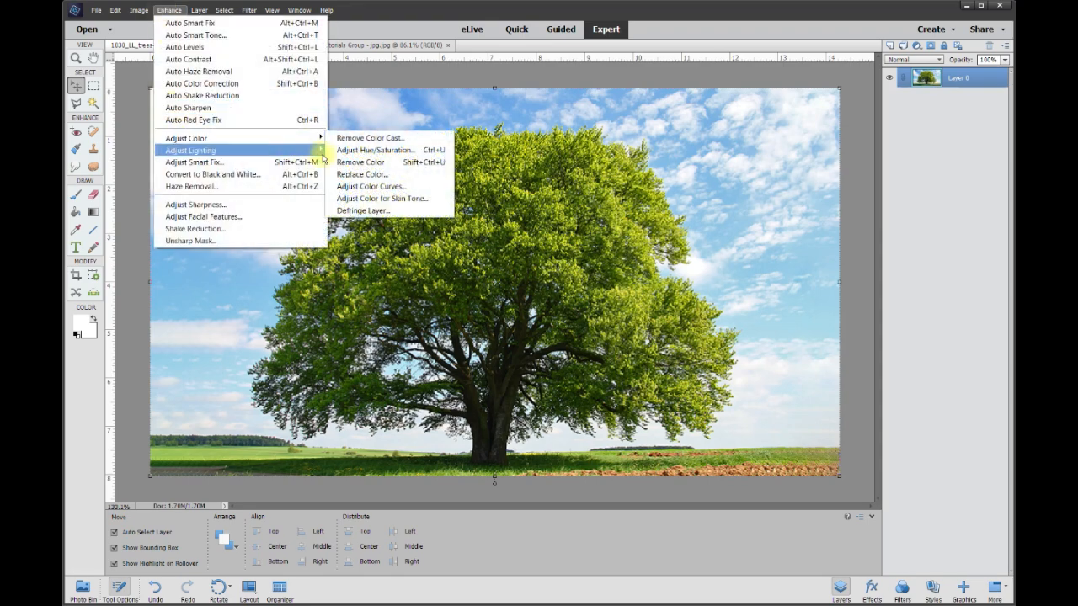
left_click(362, 174)
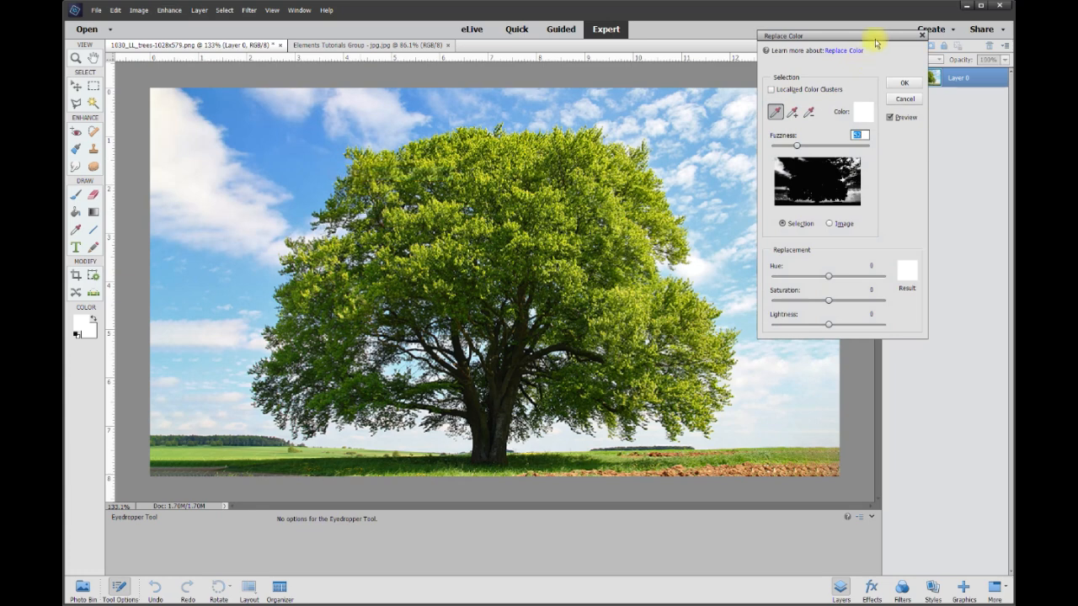
left_click_drag(860, 40, 929, 95)
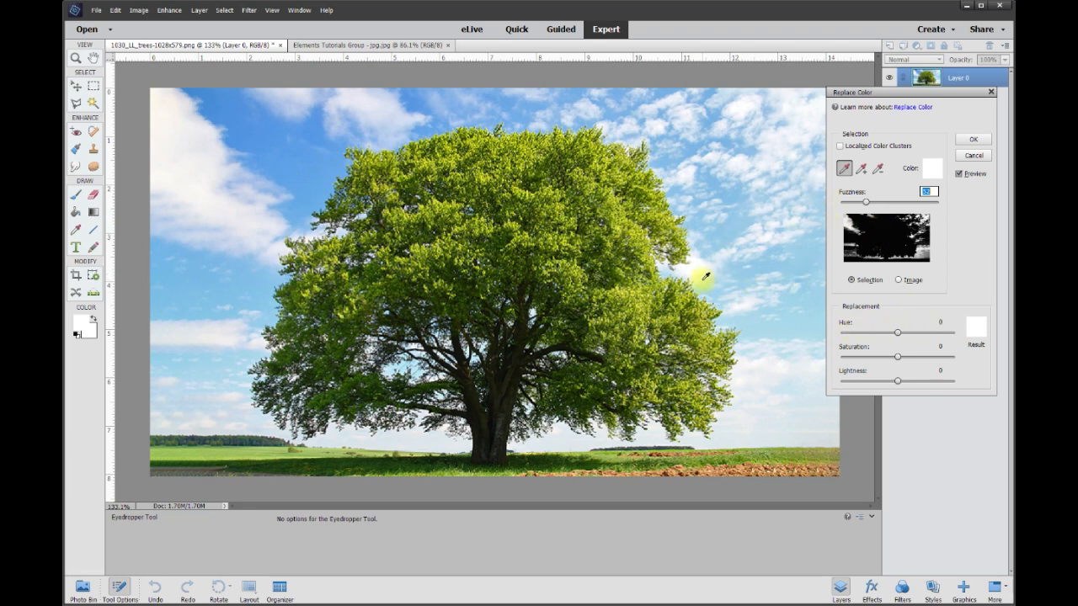
left_click(976, 331)
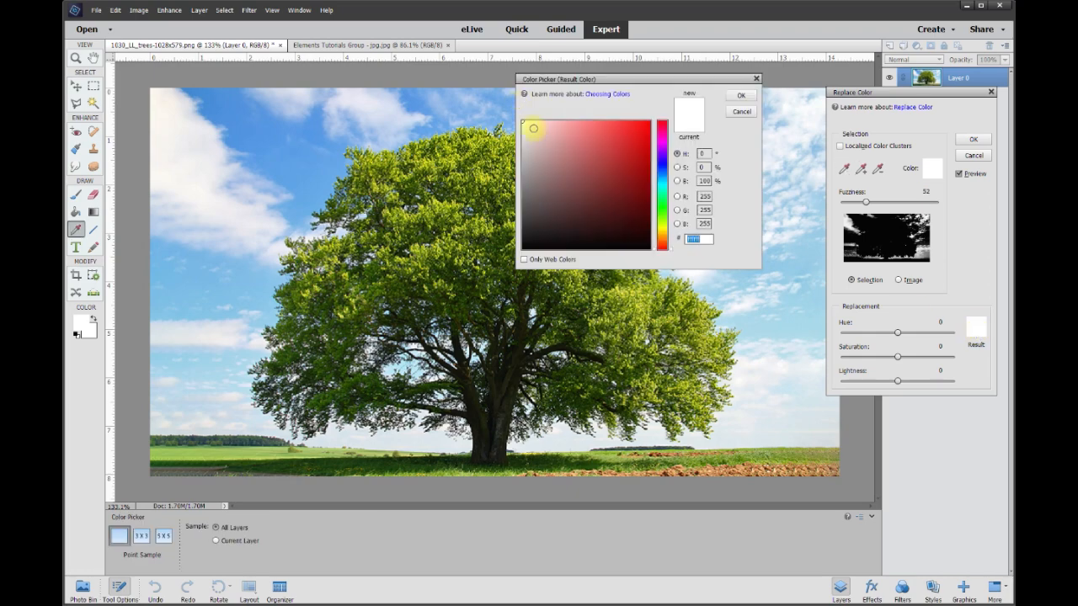
left_click(737, 100)
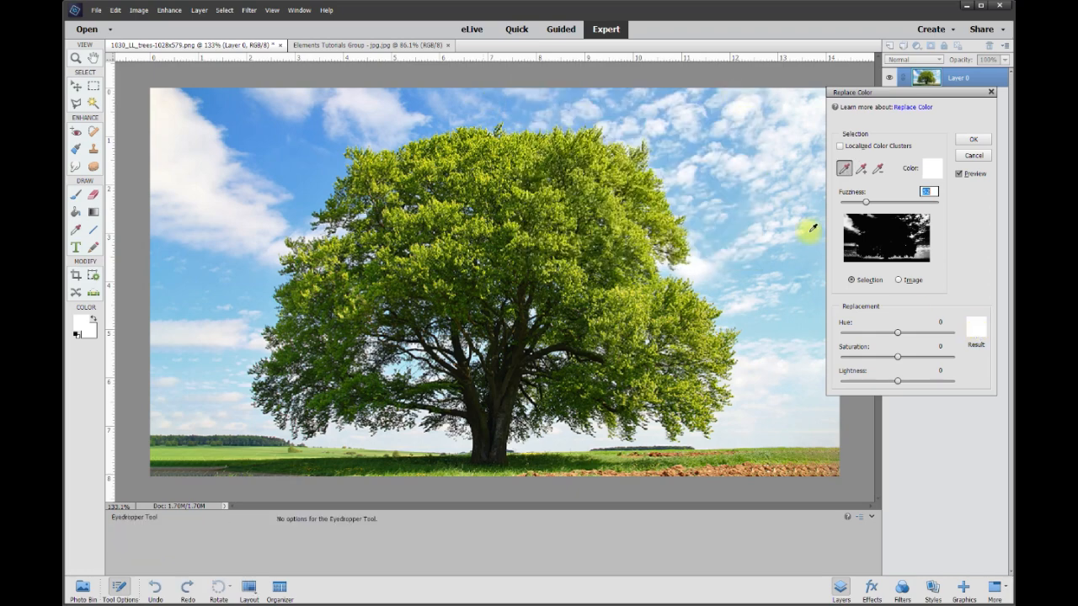
Set the replacement lightness to +100, add the blue sky tones to the colour selection, and apply the replacement.
left_click_drag(910, 388, 948, 374)
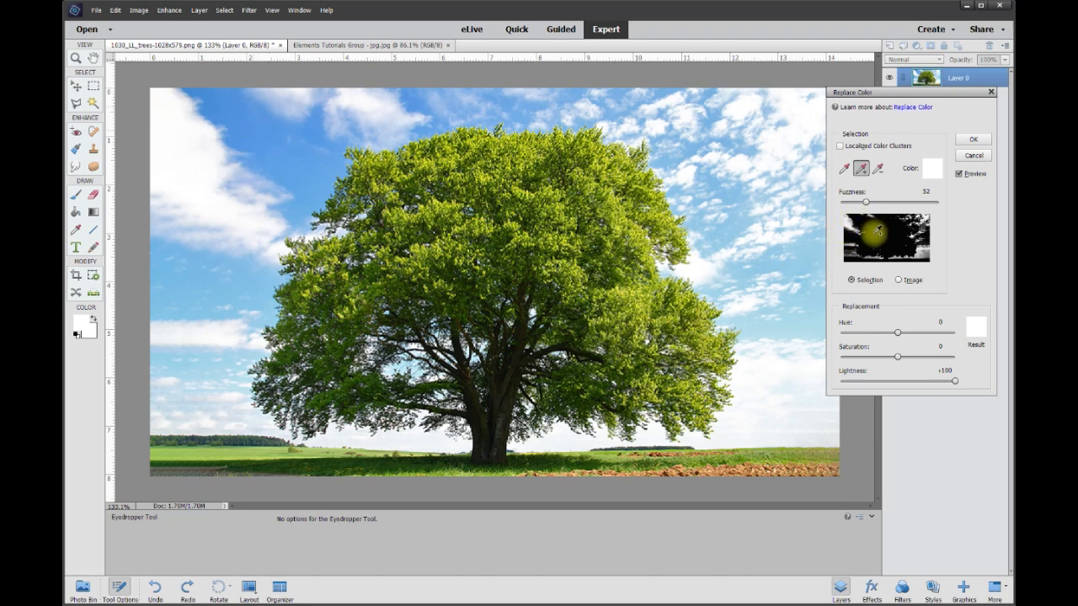
left_click(856, 217)
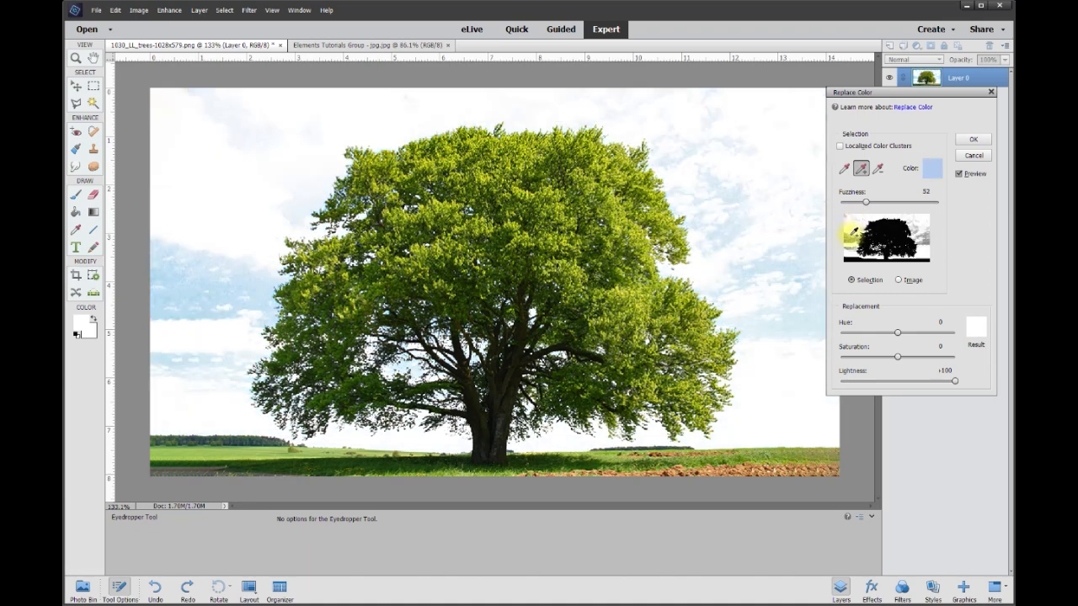
left_click(849, 229)
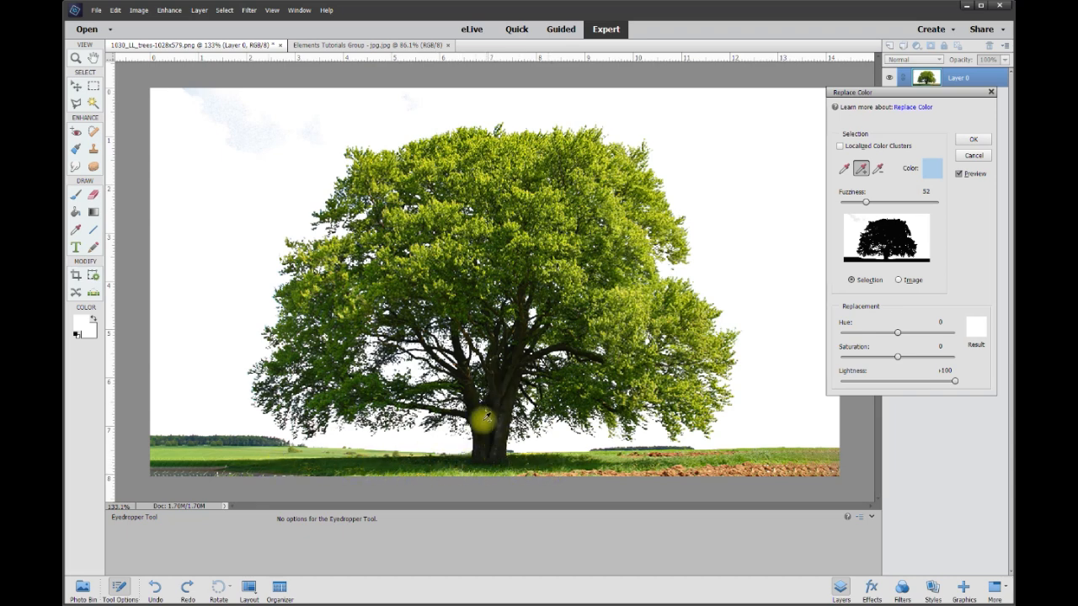
left_click(976, 139)
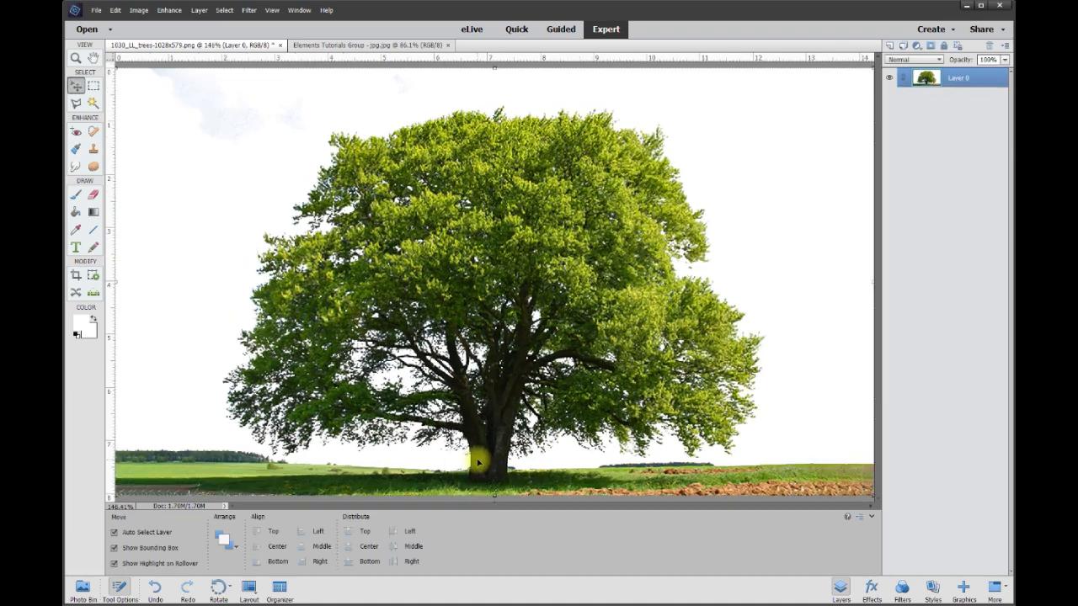
Add a new blank layer above the tree layer, with the base of the trunk in close view.
scroll(578, 457, "up", 5)
left_click_drag(879, 363, 881, 414)
scroll(468, 355, "up", 5)
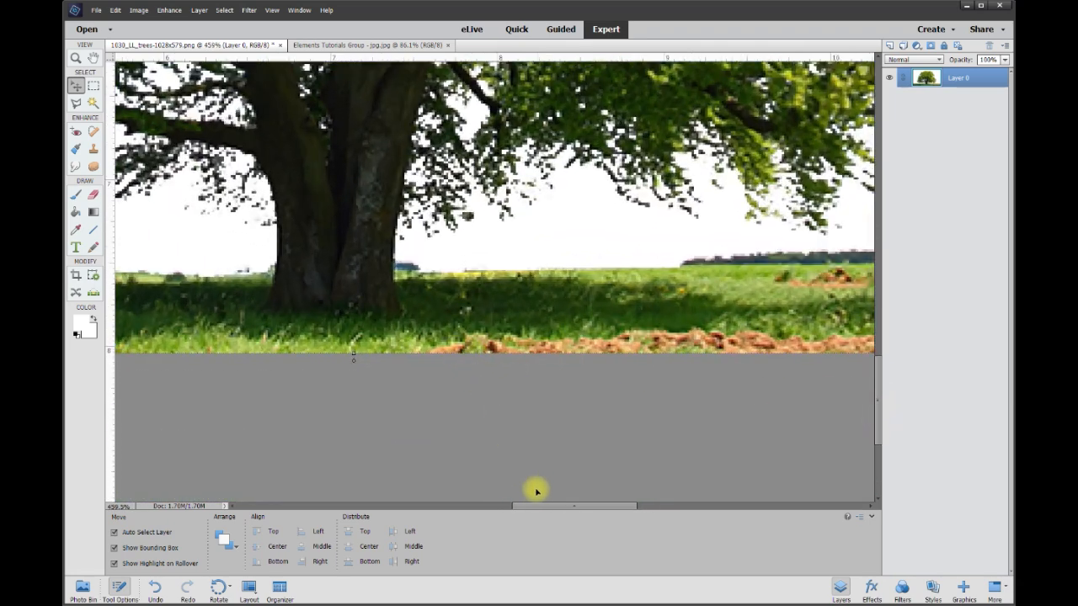
left_click_drag(542, 506, 495, 506)
scroll(694, 277, "up", 2)
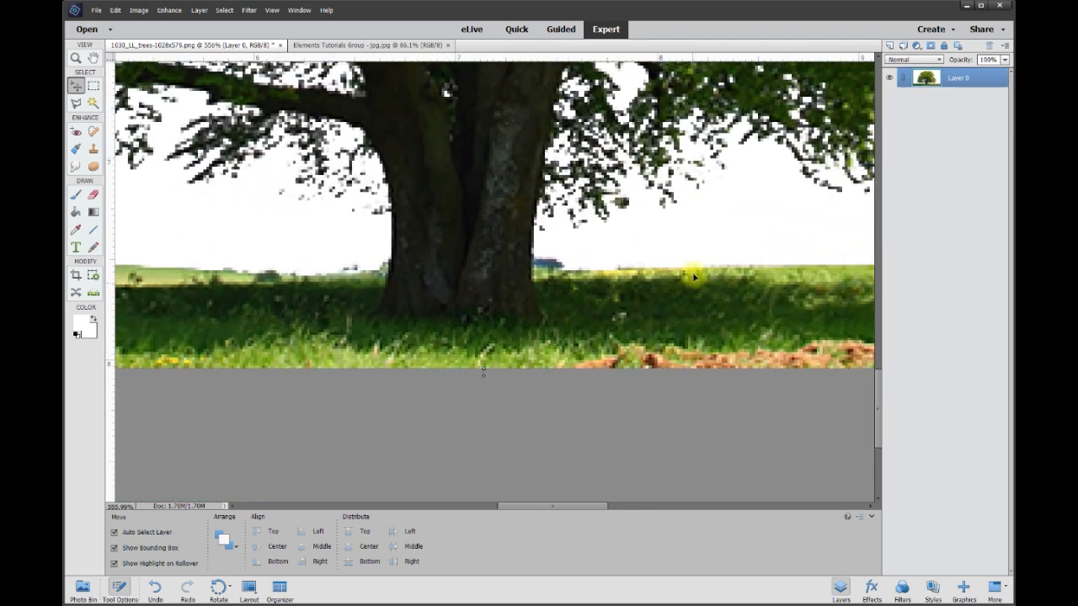
left_click(890, 45)
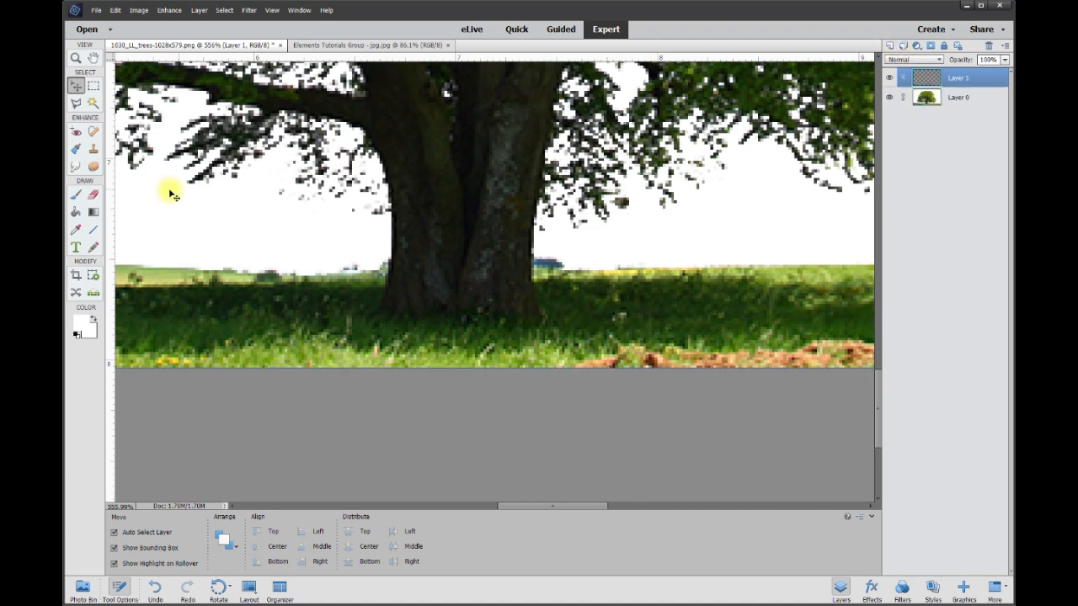
Paint a white line with a hard round 4 px brush around the trunk base and along the horizon to both image edges.
left_click(76, 230)
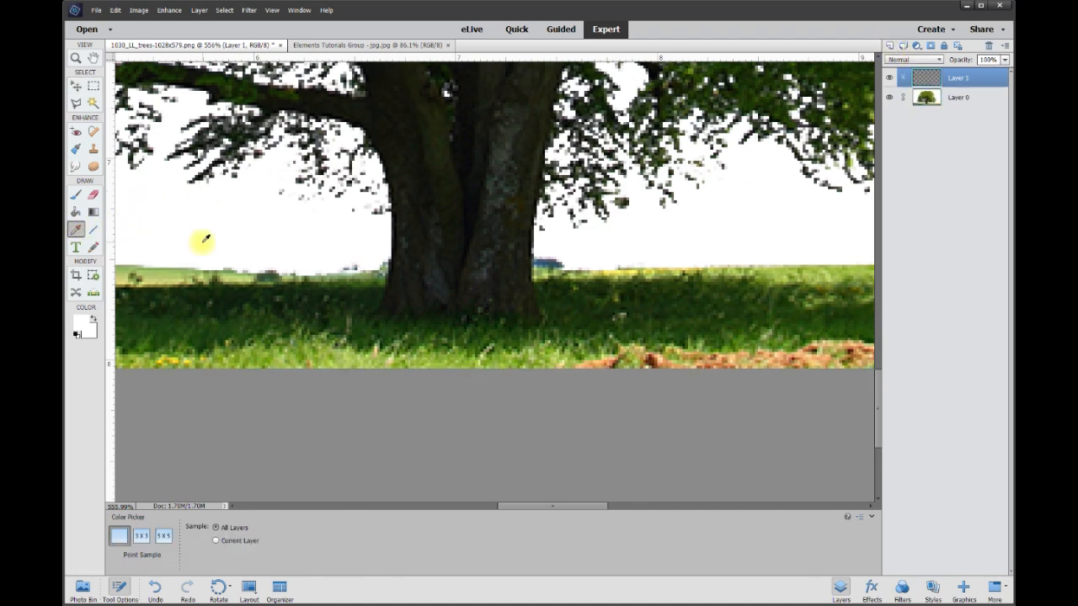
left_click(76, 194)
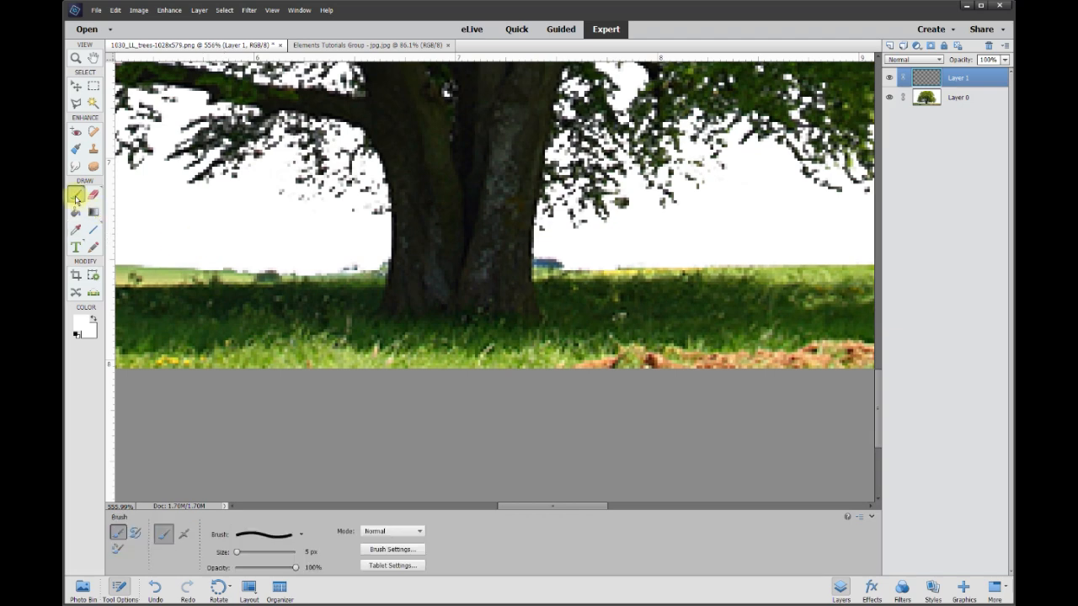
left_click(301, 534)
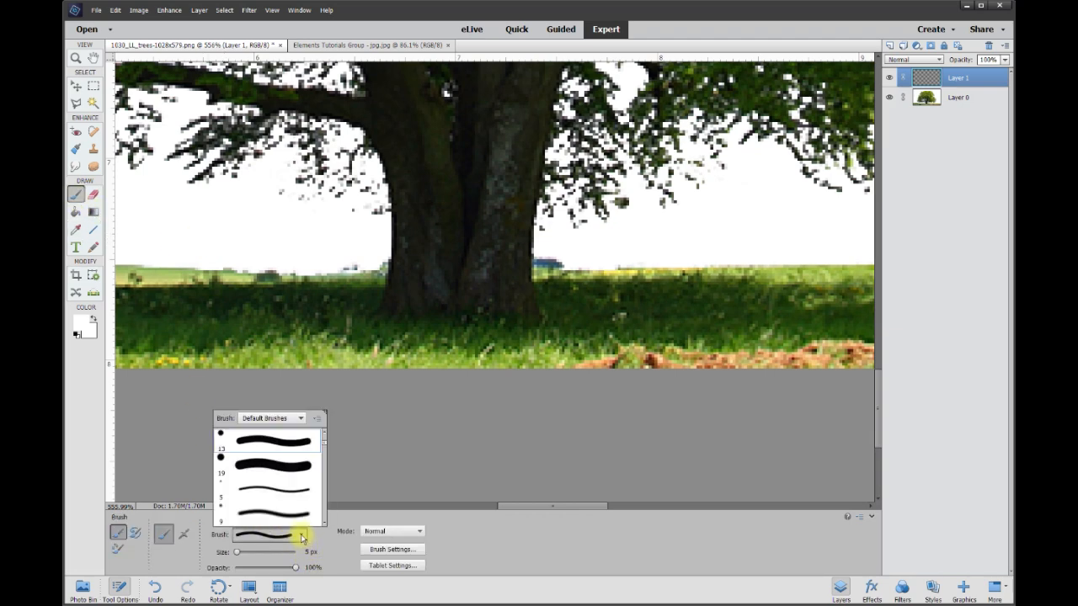
left_click(270, 445)
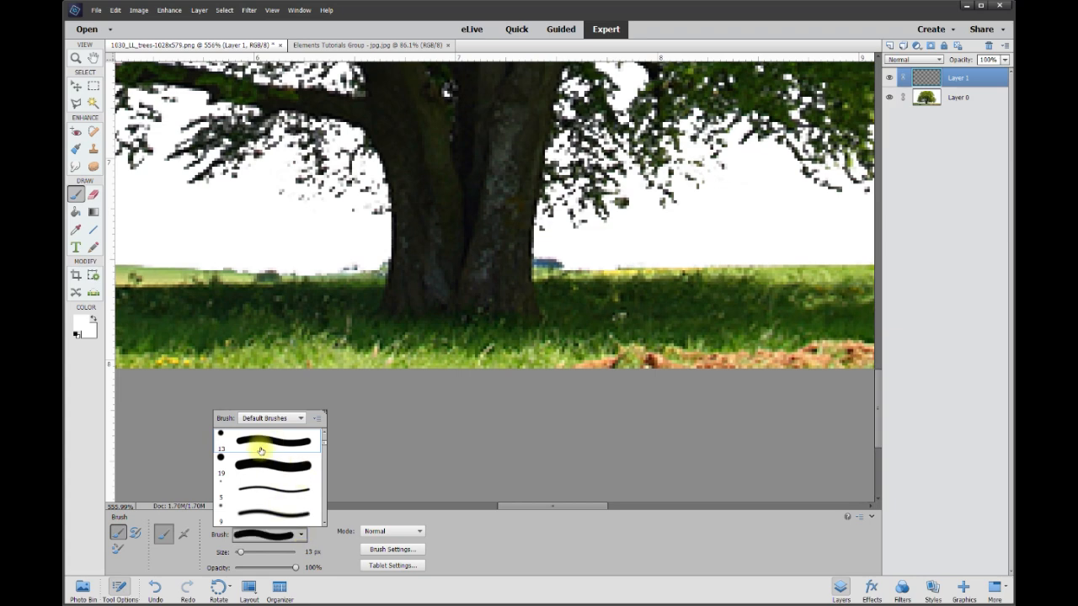
left_click(312, 552)
type("4")
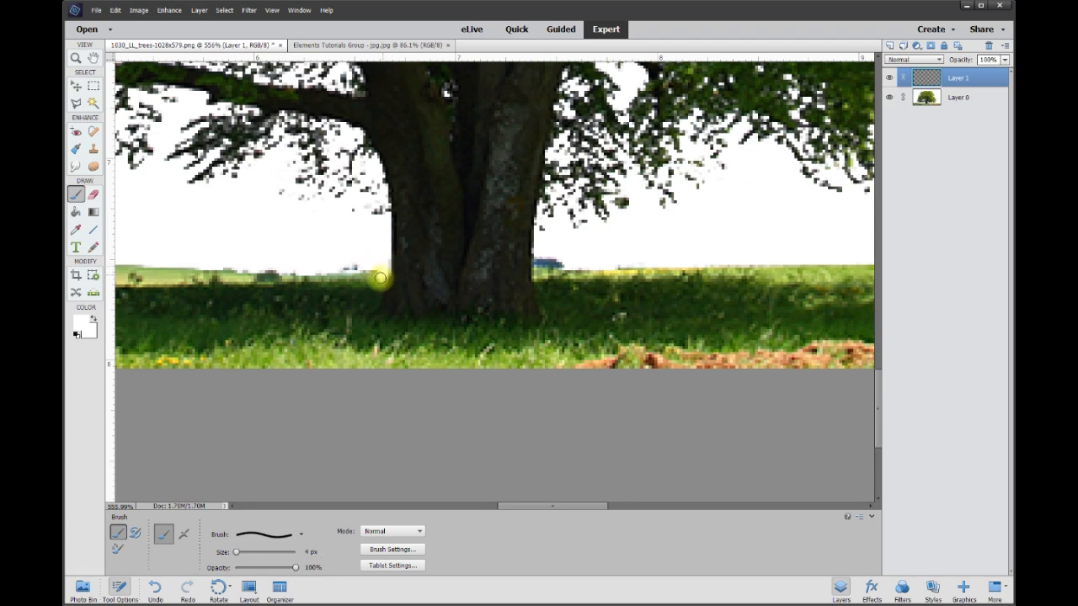
mouse_move(377, 281)
left_mouse_down()
mouse_move(330, 304)
mouse_move(331, 316)
mouse_move(451, 346)
mouse_move(554, 346)
mouse_move(577, 320)
mouse_move(546, 302)
mouse_move(538, 248)
left_mouse_up()
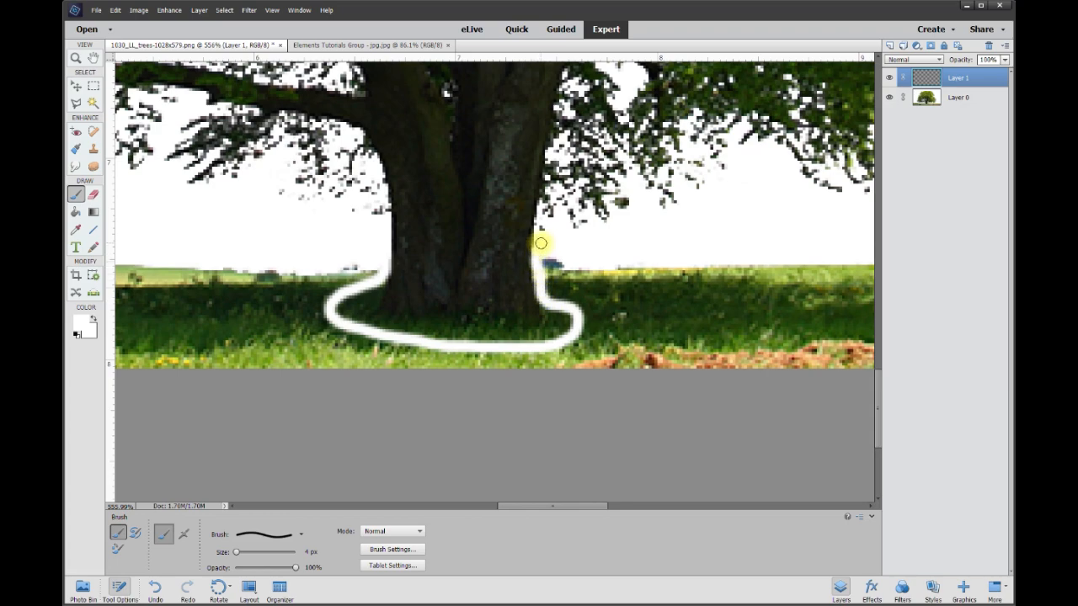
scroll(474, 402, "down", 8)
left_click_drag(520, 507, 438, 500)
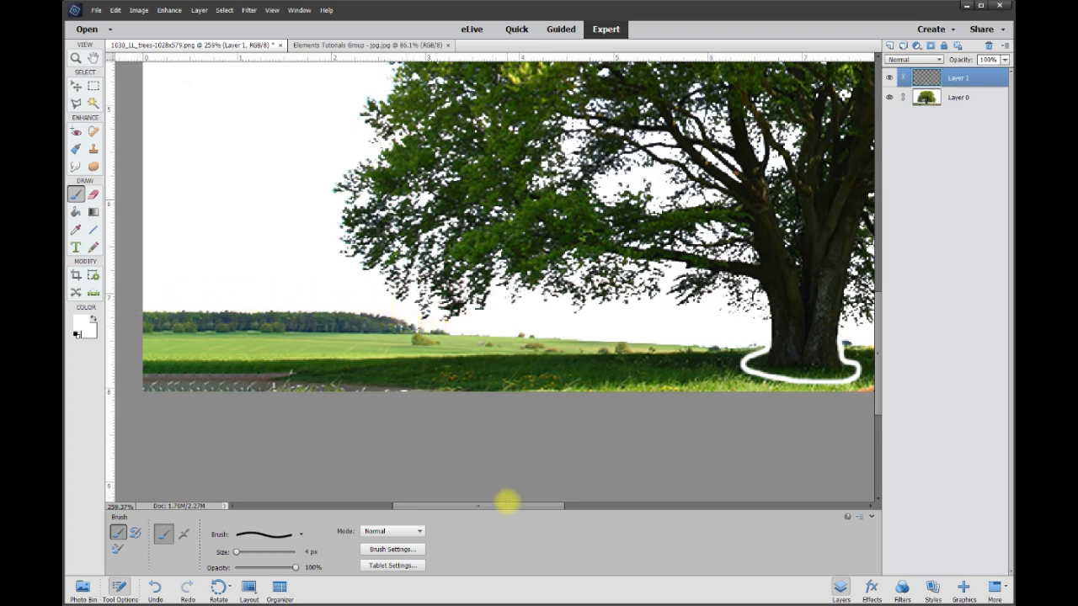
left_click_drag(508, 505, 655, 503)
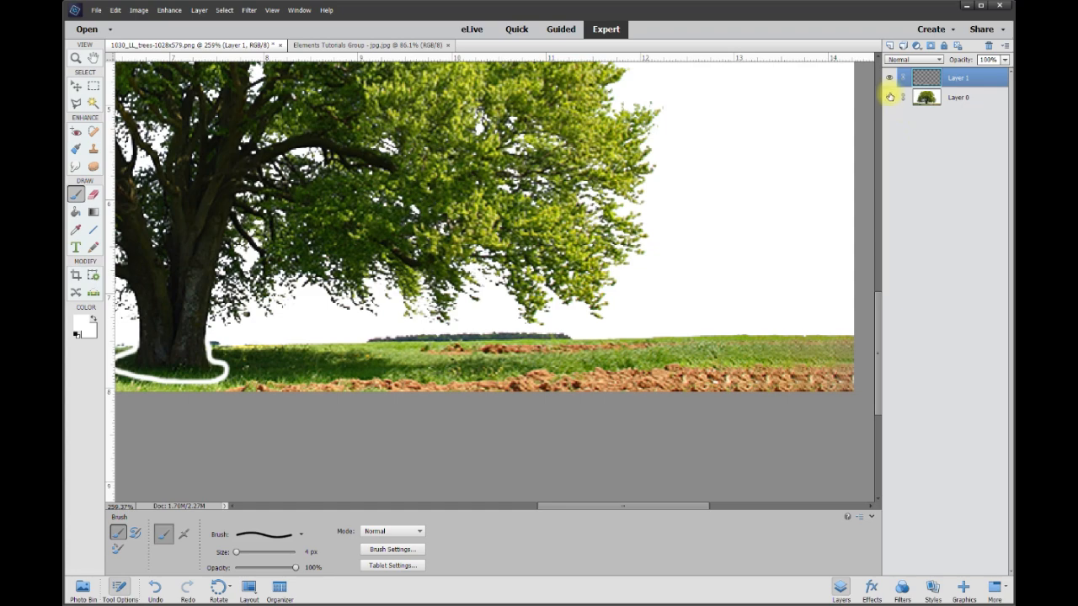
Hide the tree layer and fill the area below the painted line with white, repeating the fill to close the thin gap along it.
left_click(890, 99)
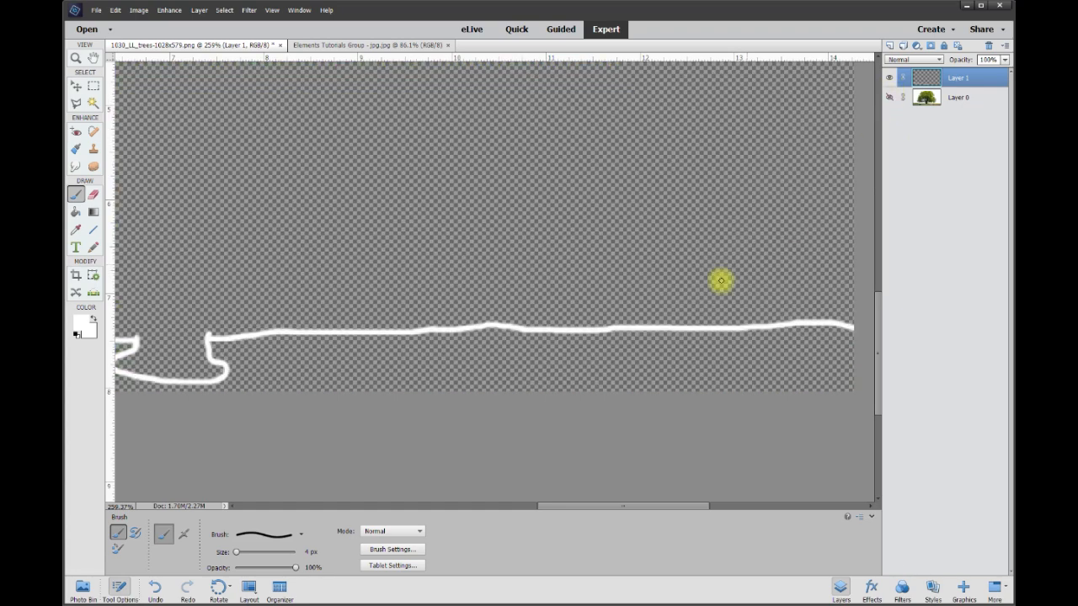
scroll(385, 433, "down", 11)
scroll(411, 410, "up", 3)
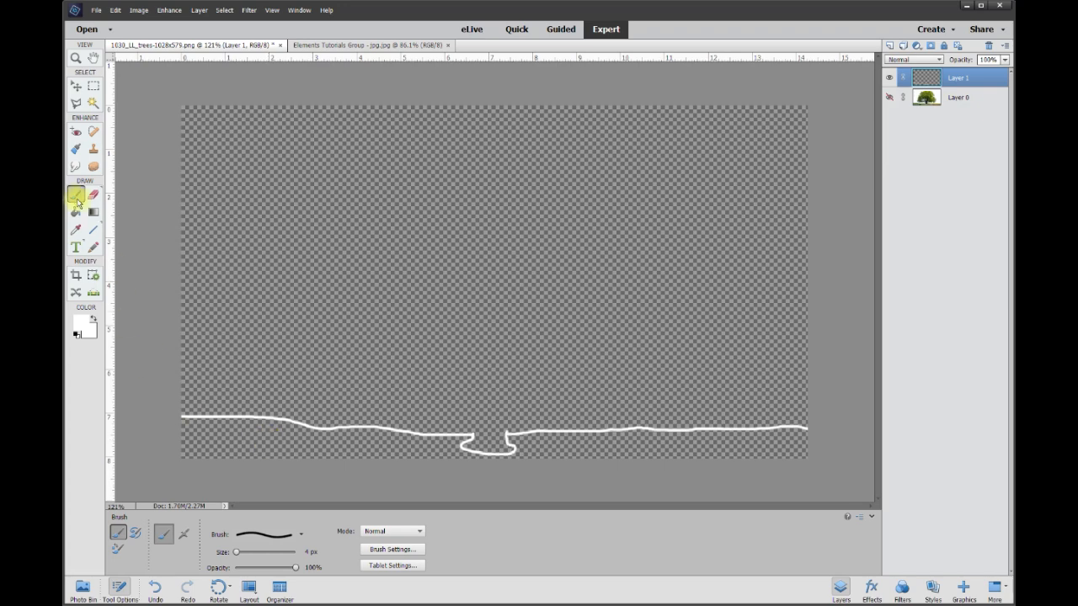
left_click(77, 213)
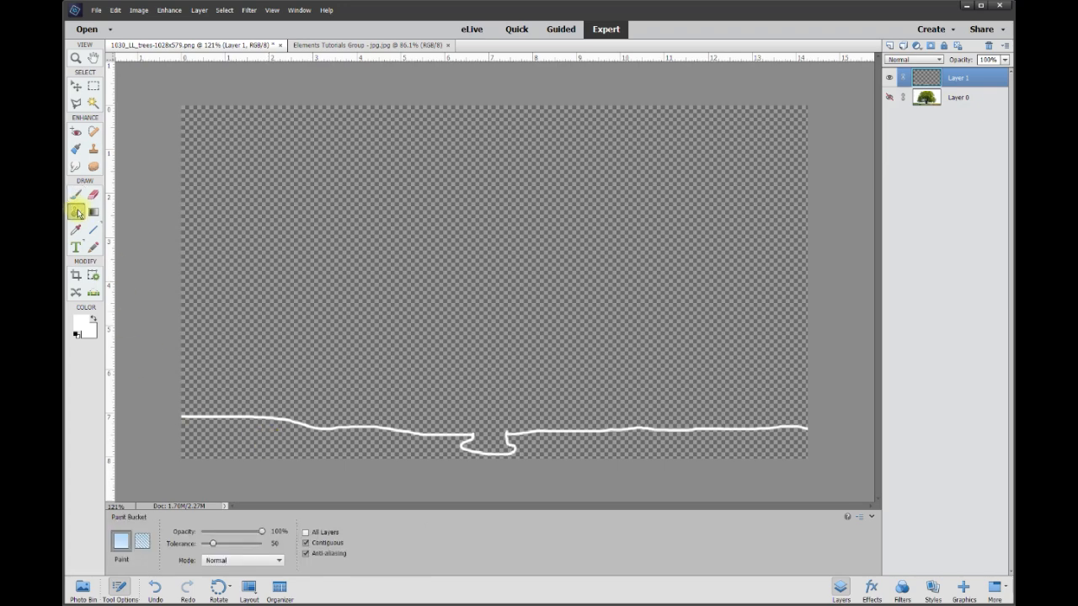
left_click(417, 447)
scroll(417, 449, "up", 5)
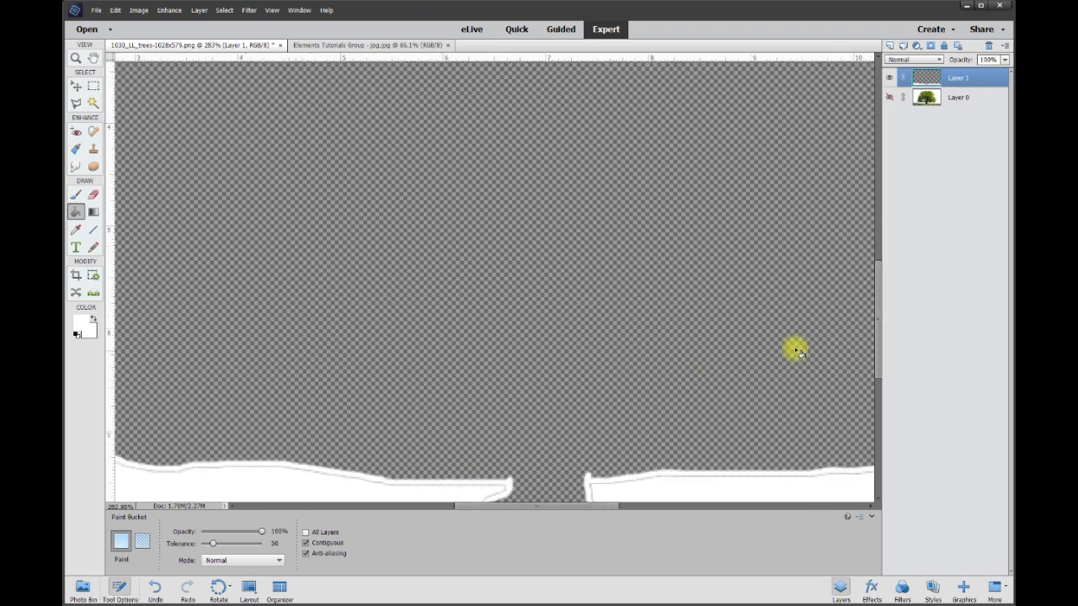
left_click_drag(879, 320, 878, 369)
scroll(372, 443, "up", 5)
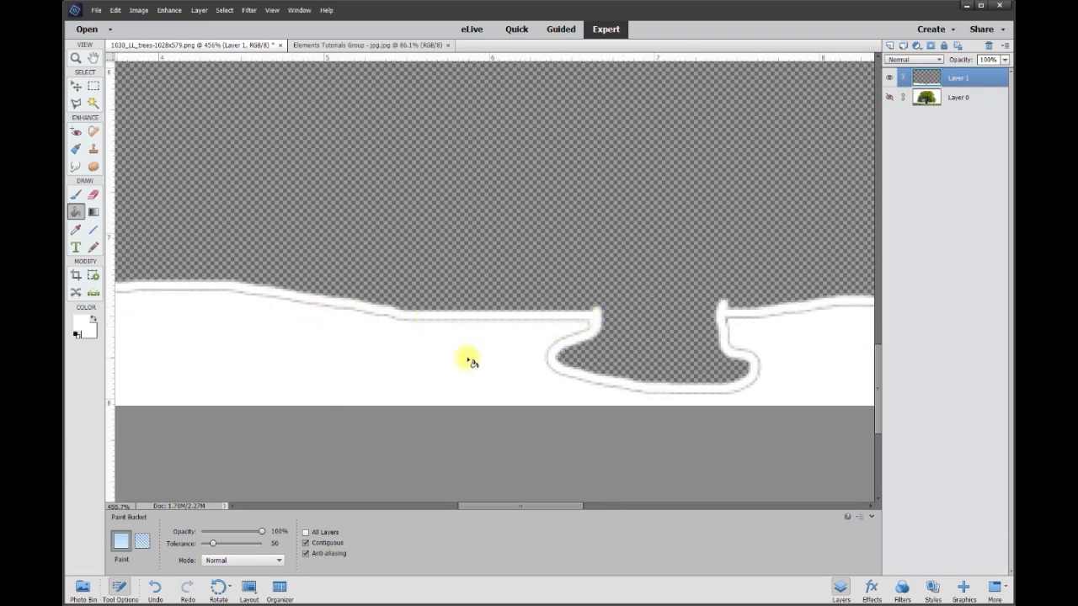
left_click(474, 359)
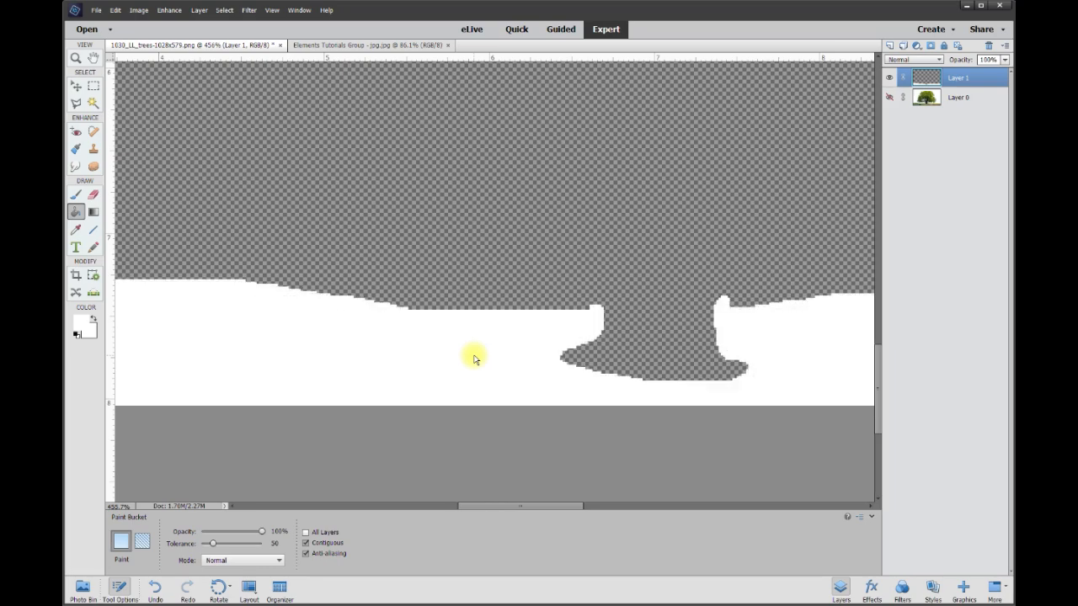
Show the tree layer again and merge the white-filled layer down into it, toggling the merged layer's visibility to check it.
left_click(889, 97)
scroll(773, 173, "down", 5)
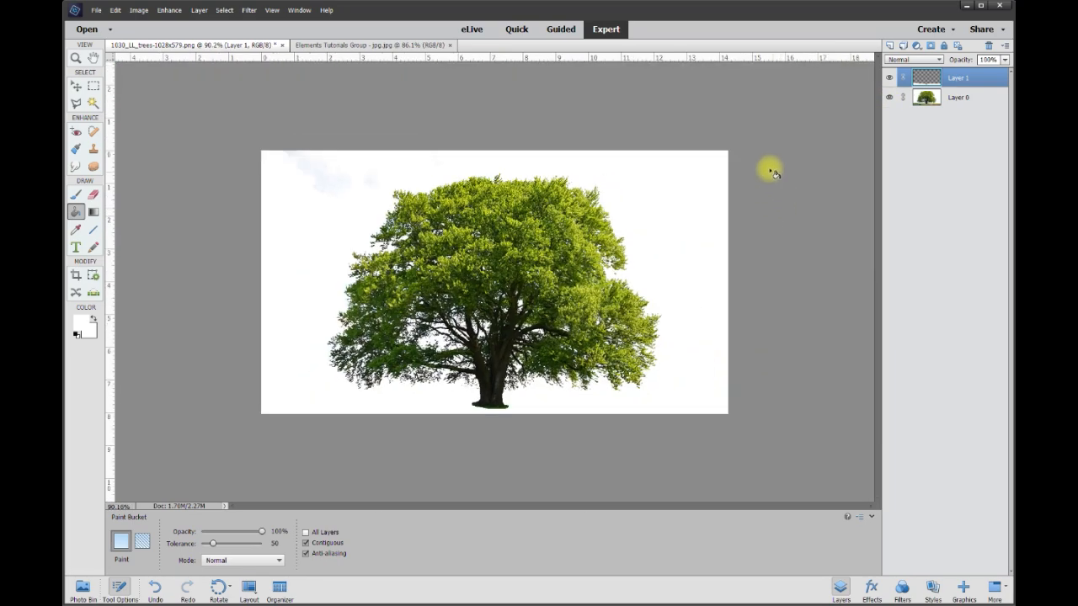
scroll(454, 352, "up", 2)
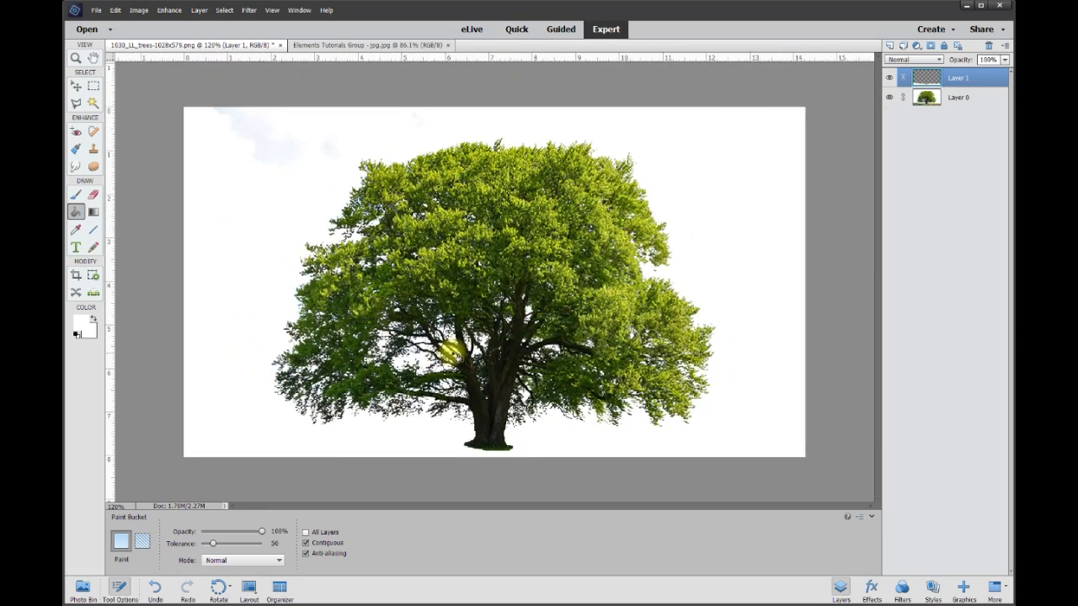
right_click(963, 80)
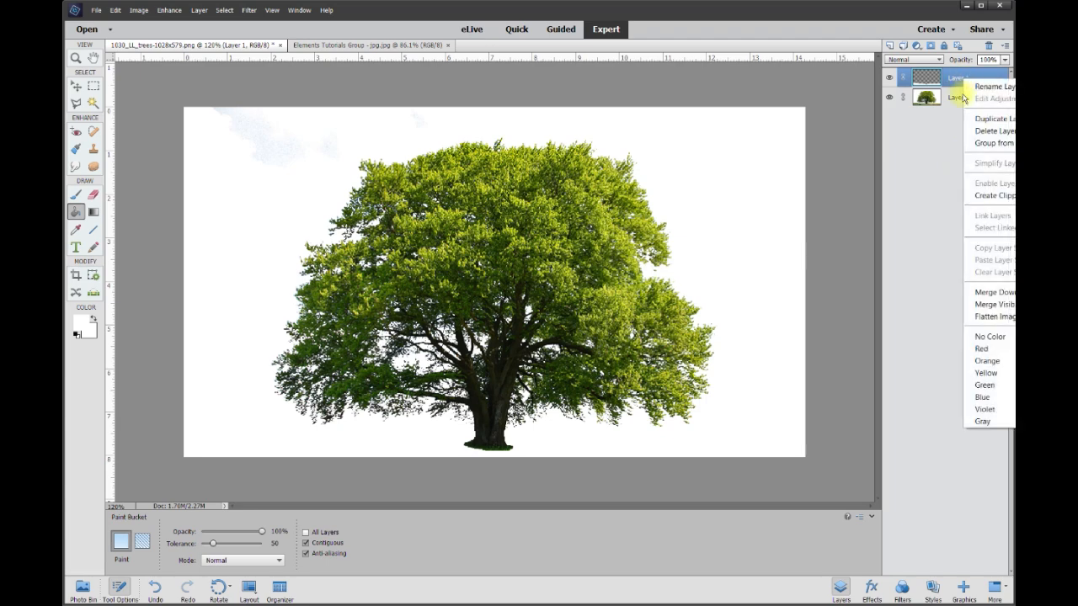
left_click(984, 291)
left_click(889, 78)
left_click(890, 78)
left_click(889, 78)
left_click(889, 78)
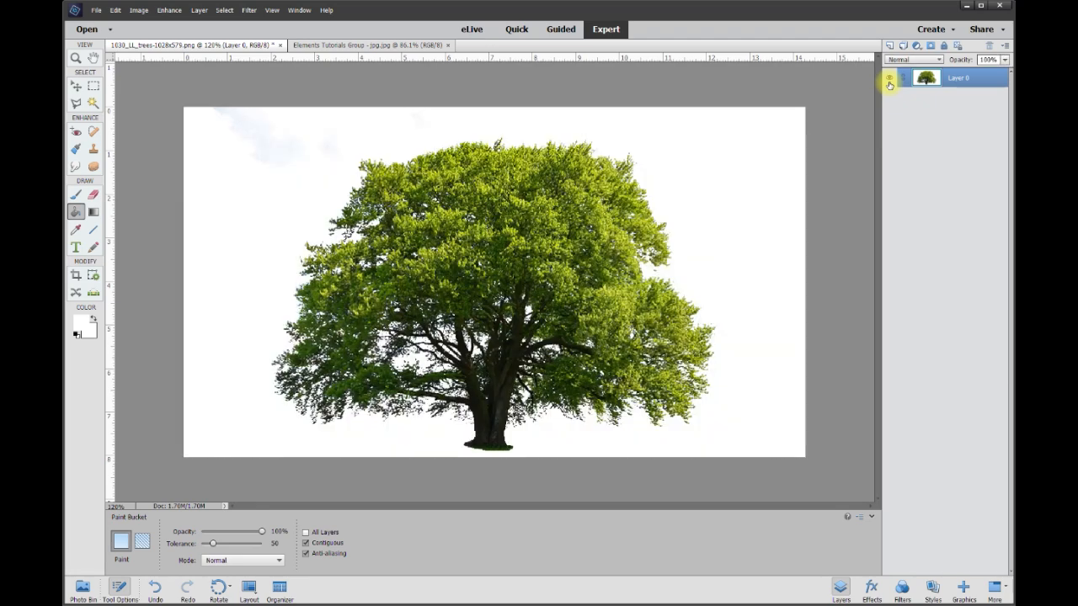